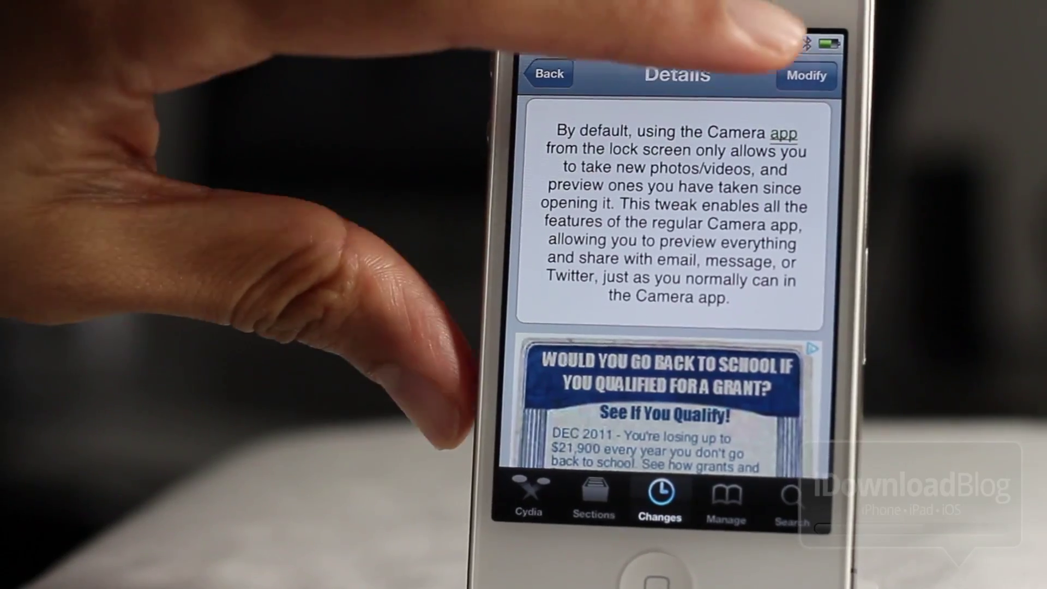
# Remove the FullLockCamera tweak in Cydia and confirm the uninstall.
pyautogui.click(804, 74)
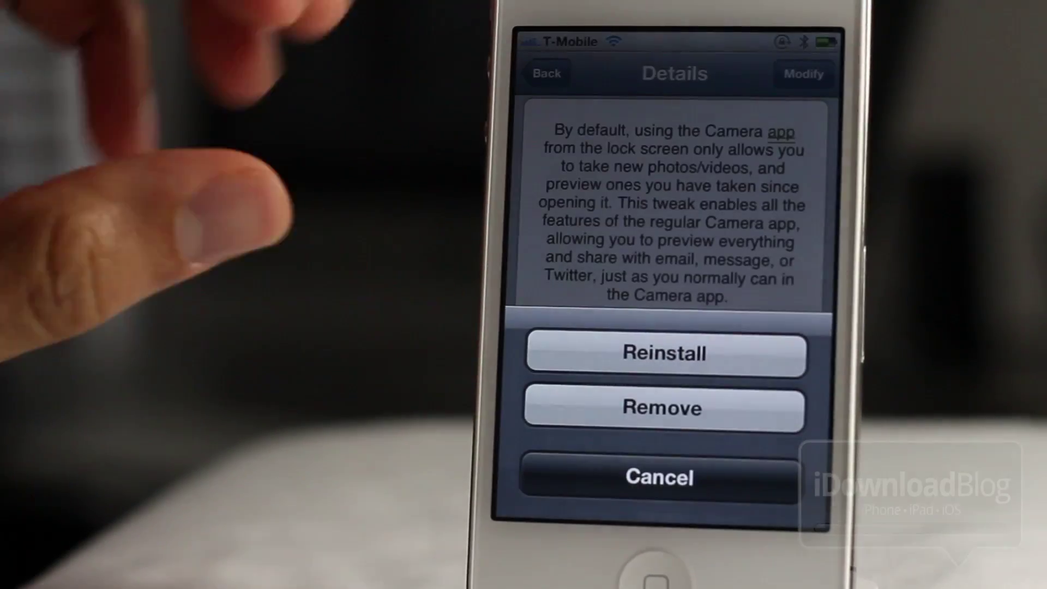
pyautogui.click(573, 406)
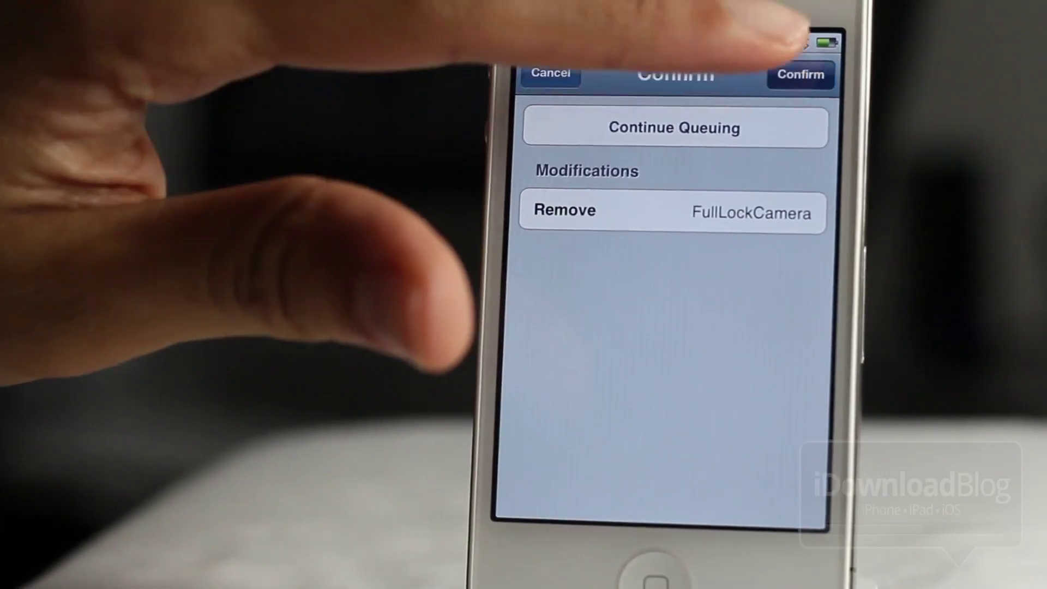
pyautogui.click(800, 75)
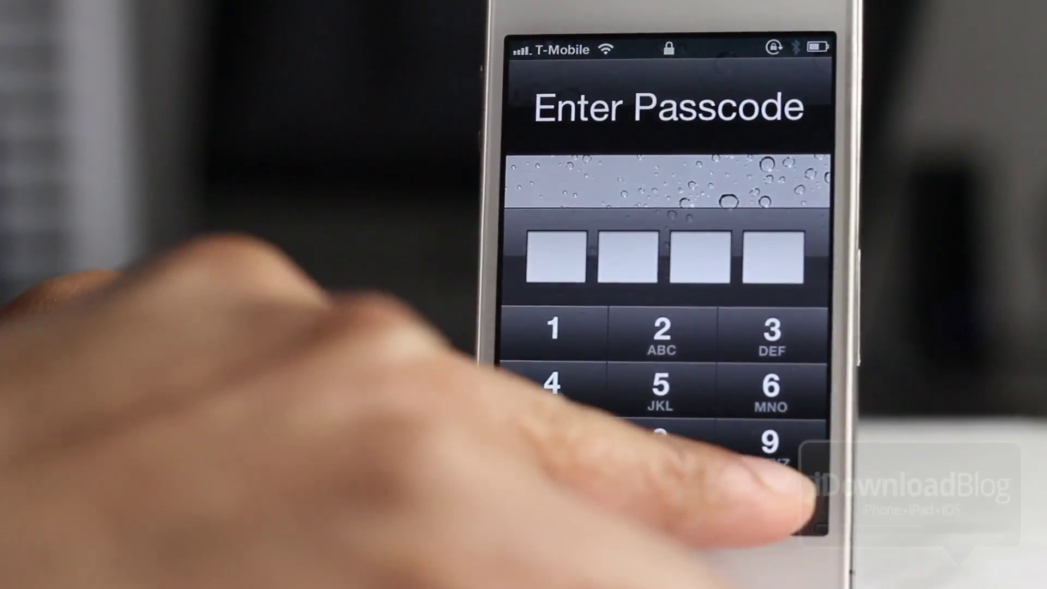
# Cancel the passcode keypad and swipe up the lock-screen camera grabber to open Camera.
pyautogui.click(786, 504)
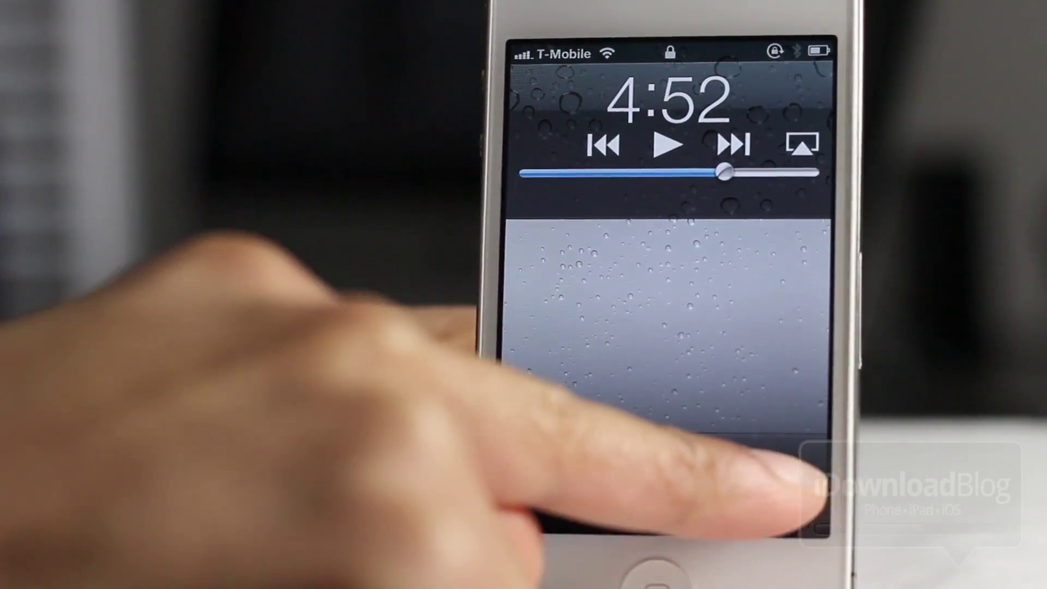
pyautogui.moveTo(819, 491); pyautogui.dragTo(818, 368)
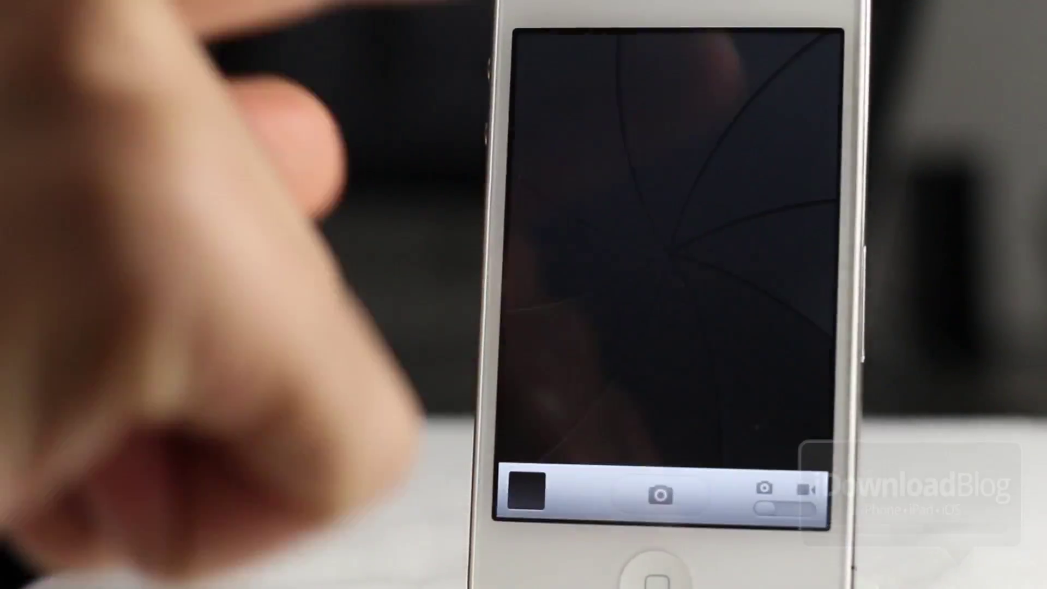